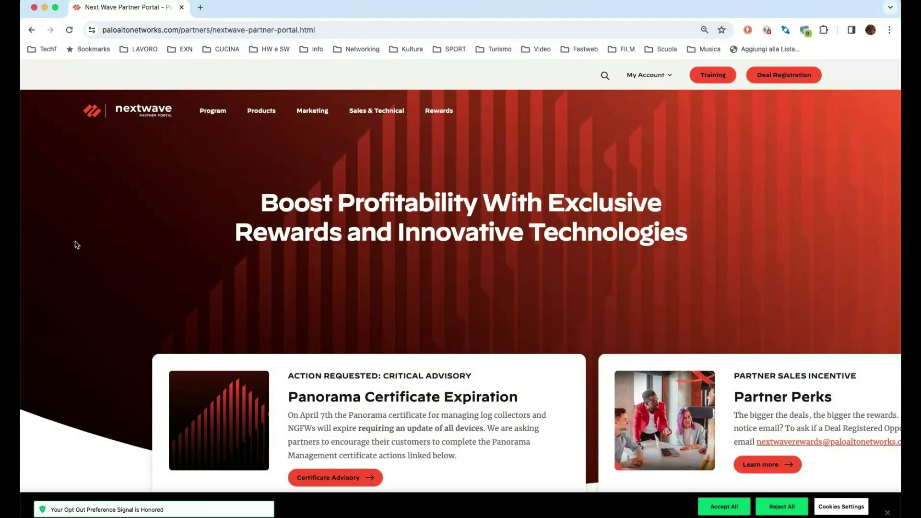
Open Partner Relationship Management from the solution provider resources on the partner portal home page
scroll(90, 244, "down", 2)
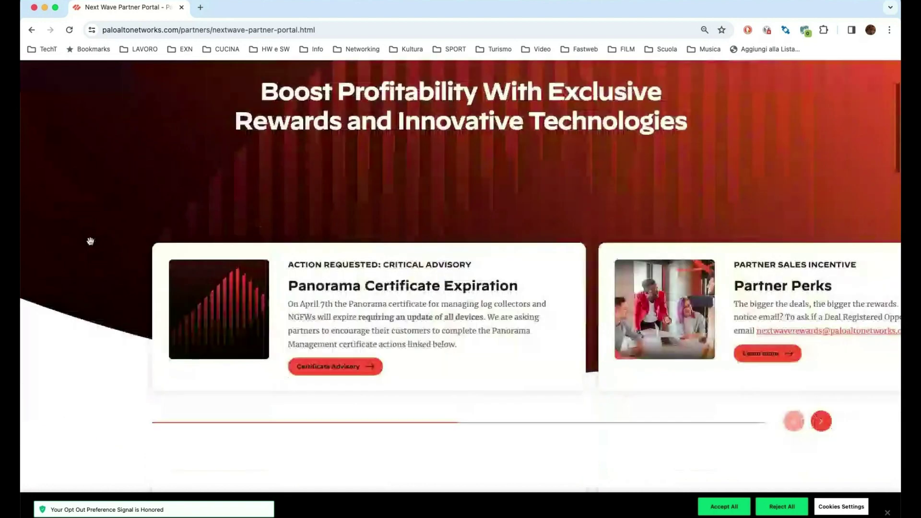
scroll(90, 242, "down", 3)
scroll(91, 243, "down", 4)
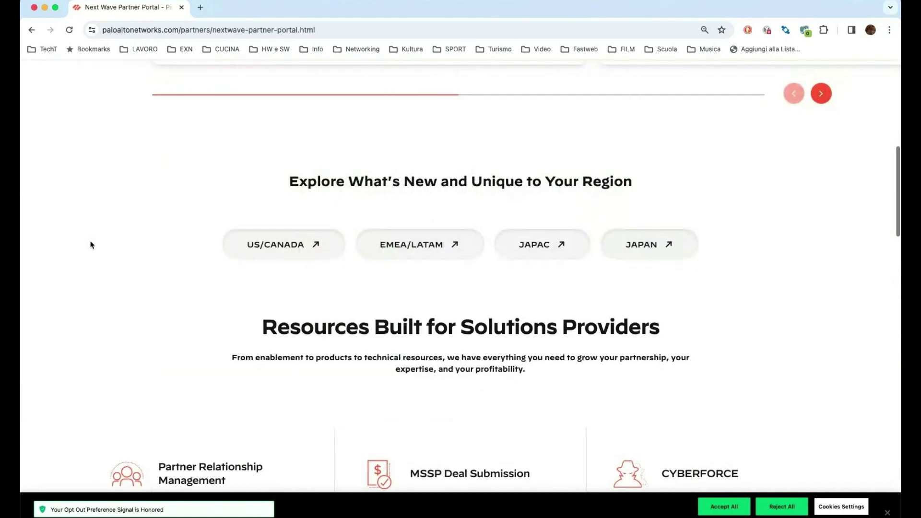
scroll(90, 244, "down", 5)
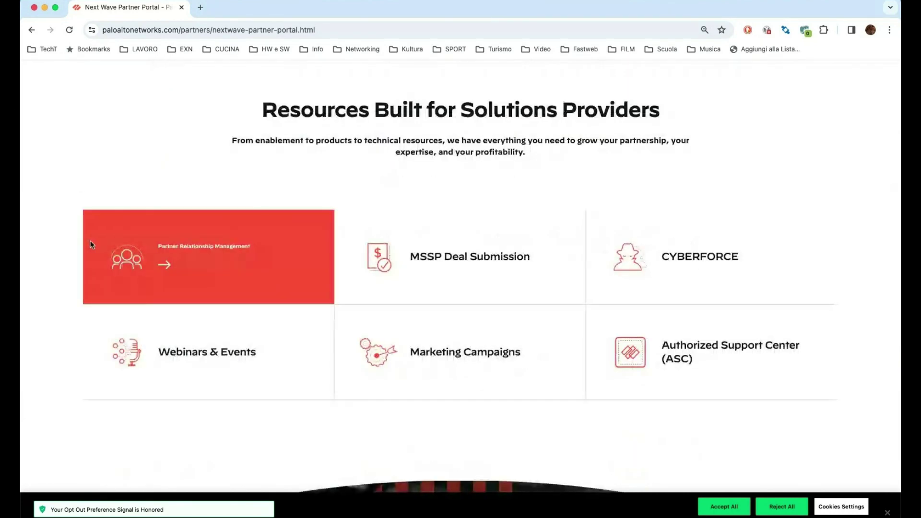
left_click(227, 259)
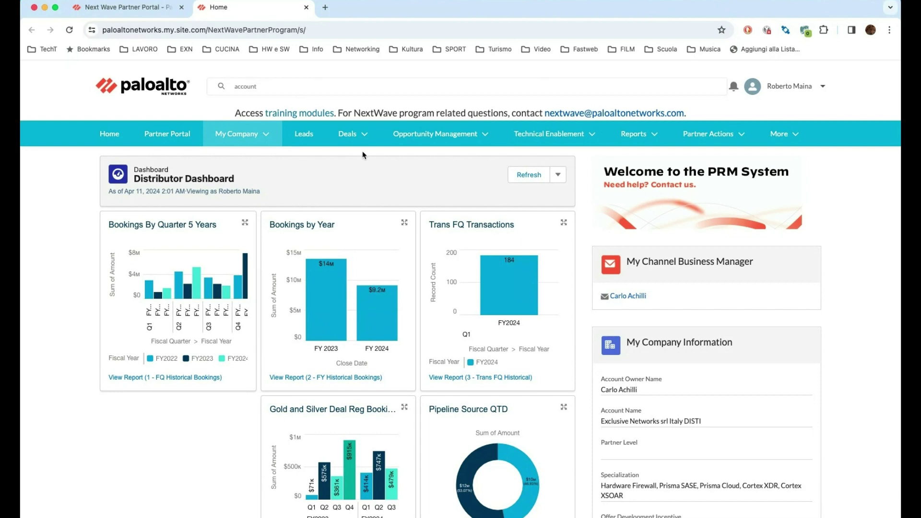
Open the company's Compliance page and check the Exclusive Networks srl Italy DISTI location on the map, closing the map again
left_click(267, 137)
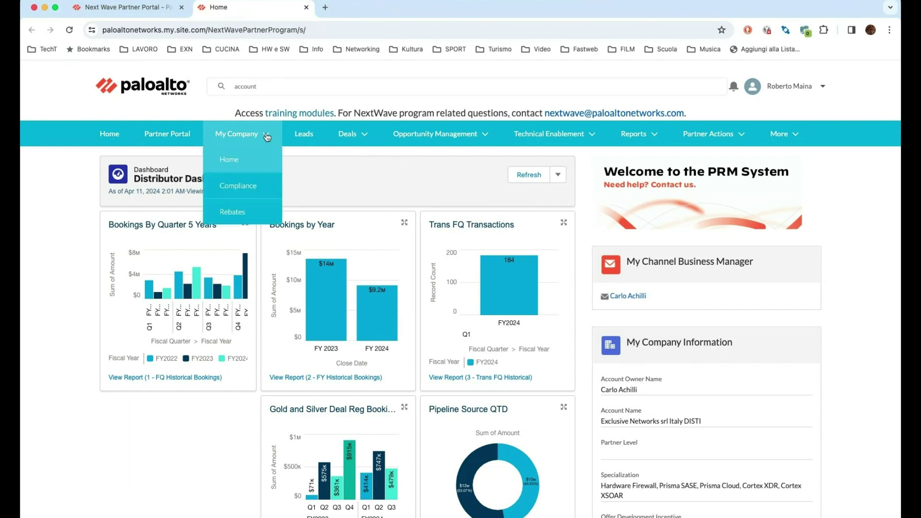
left_click(243, 188)
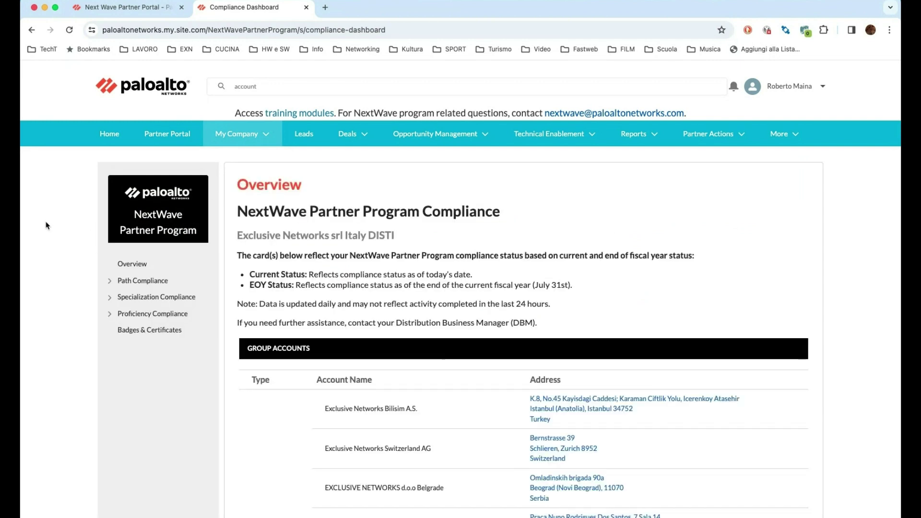
scroll(48, 227, "down", 5)
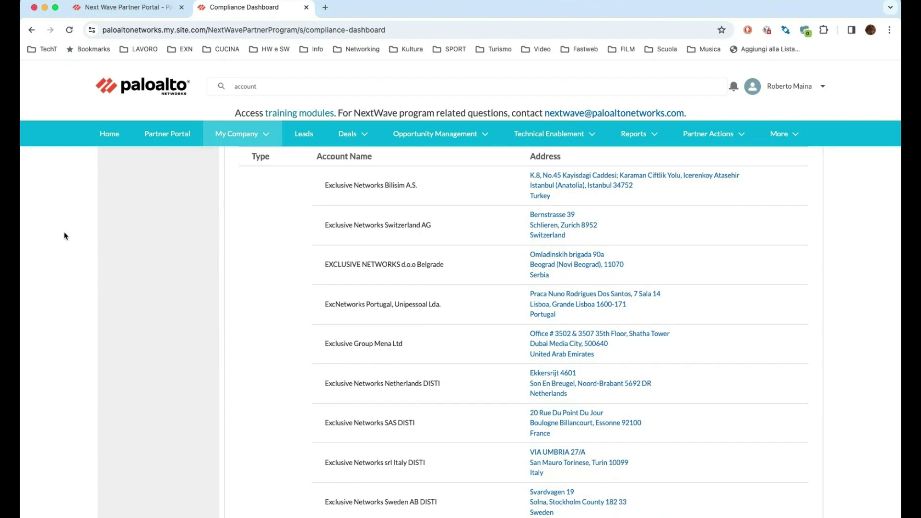
scroll(65, 236, "down", 2)
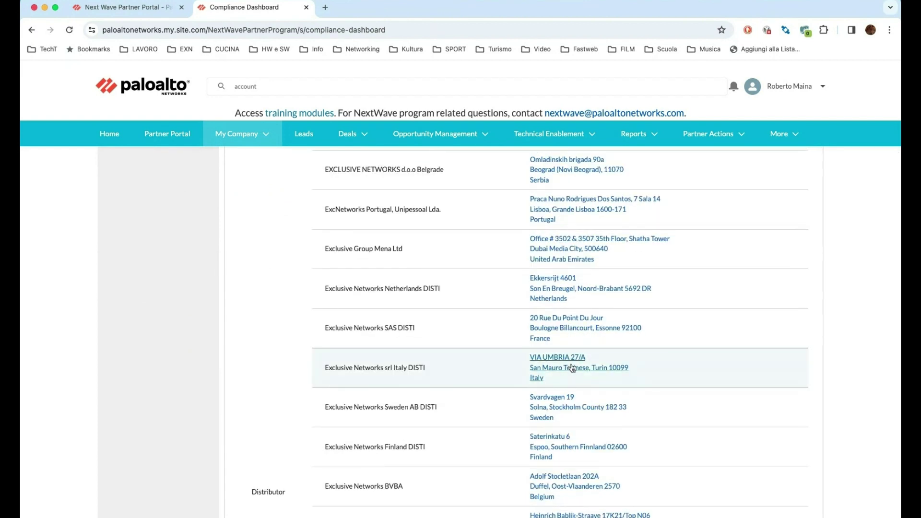
left_click(572, 368)
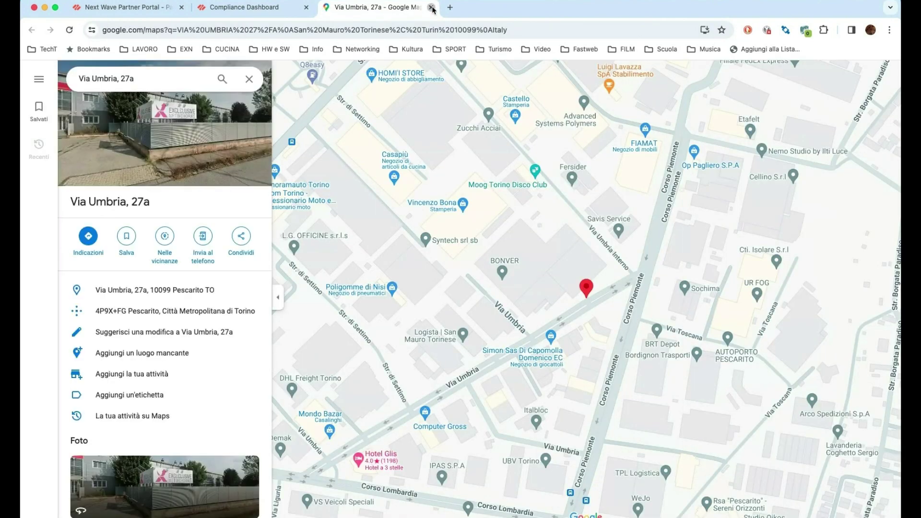
key("super+w")
Open the Hardware Firewall specialization compliance and examine its status, capability requirements and engagement points
scroll(245, 324, "up", 7)
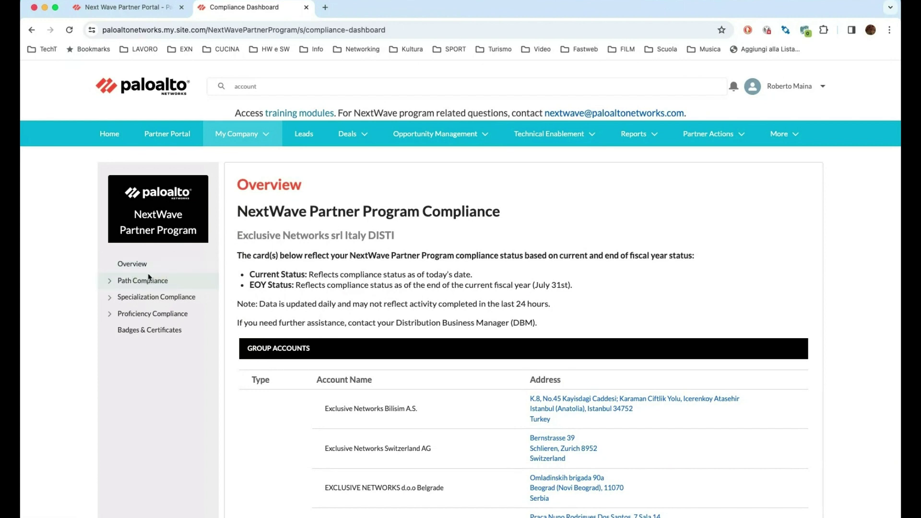
left_click(110, 280)
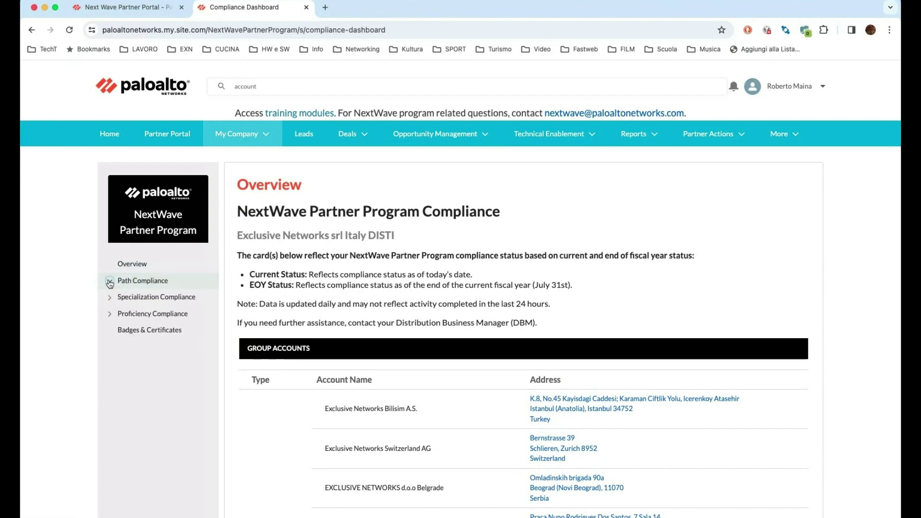
left_click(110, 298)
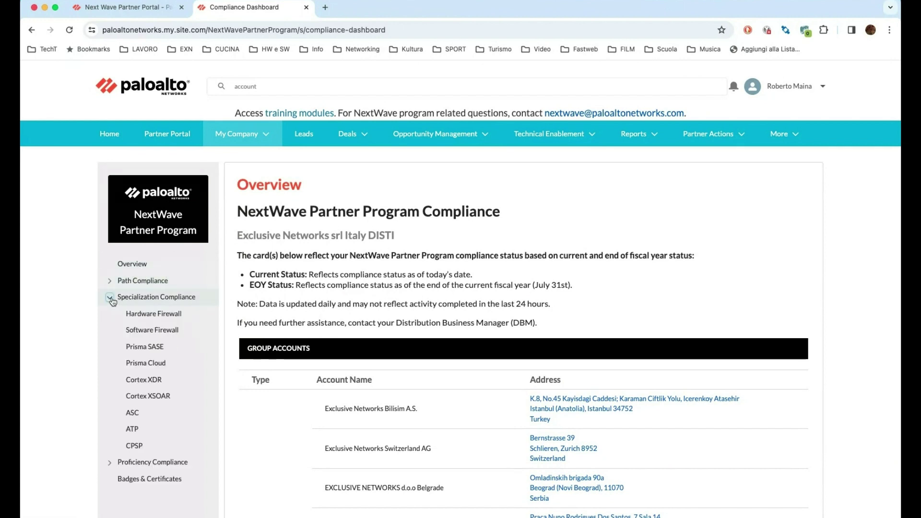
left_click(153, 315)
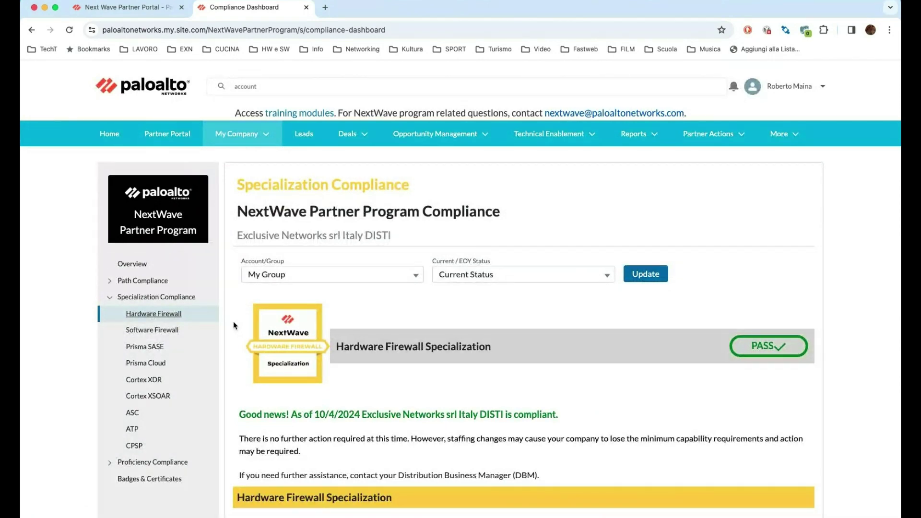
scroll(235, 326, "down", 1)
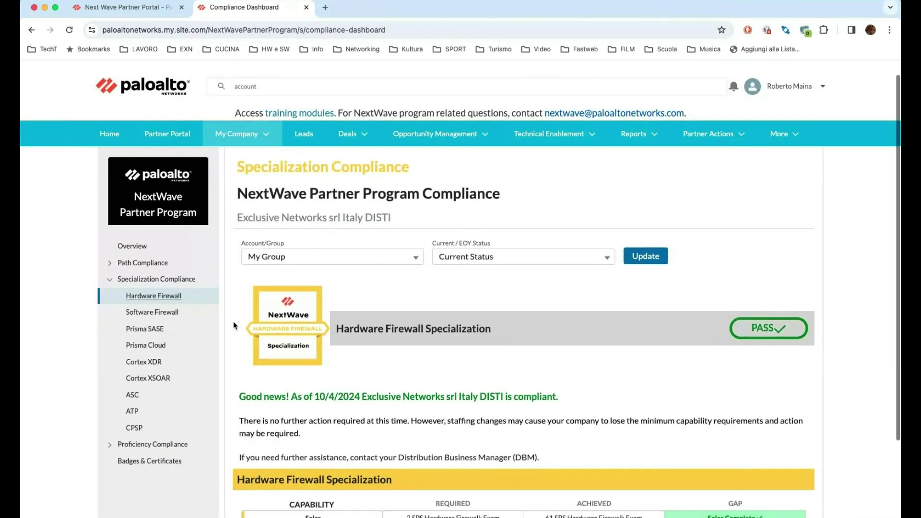
scroll(236, 326, "down", 3)
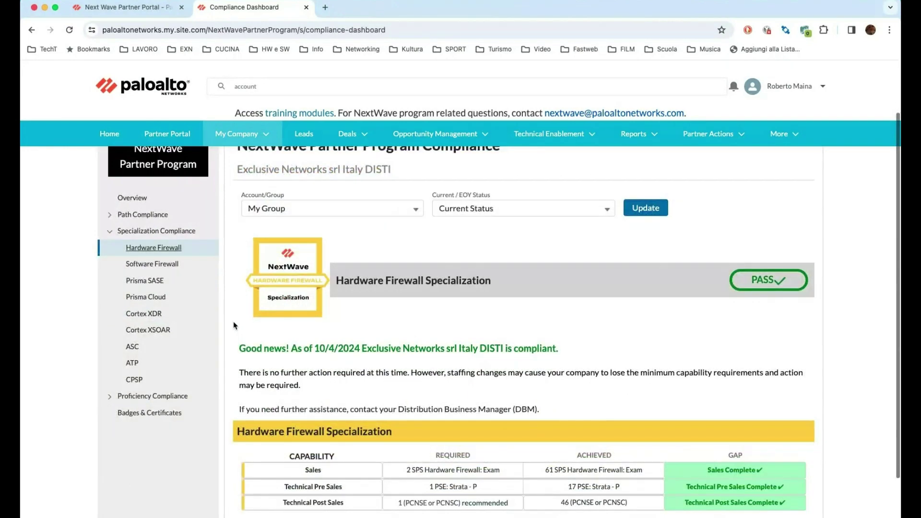
scroll(235, 326, "up", 4)
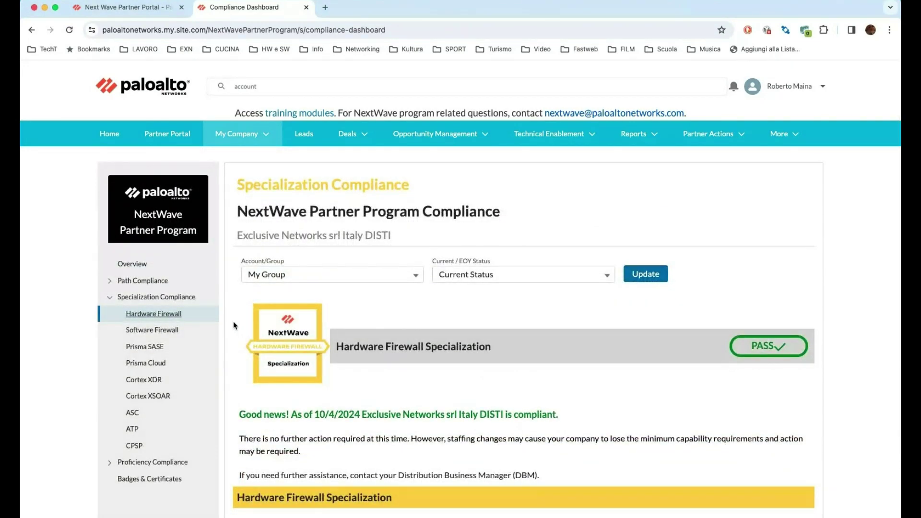
scroll(233, 326, "down", 5)
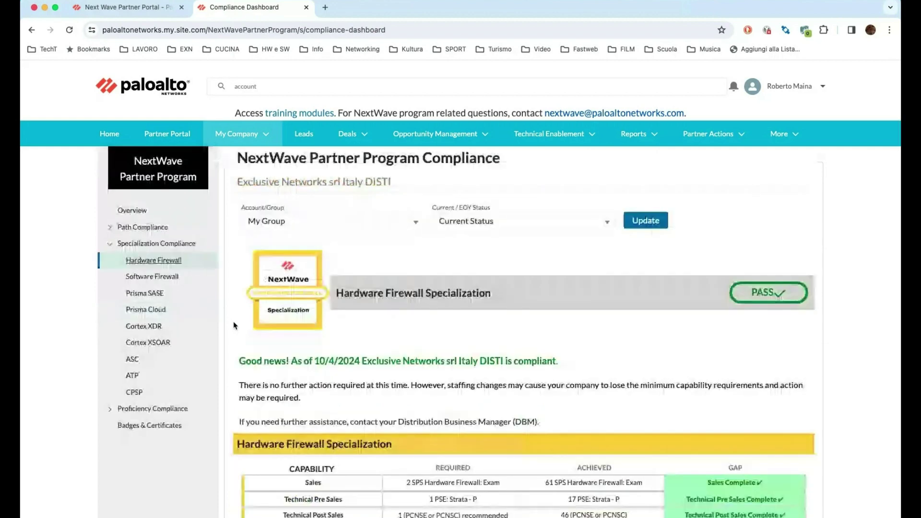
scroll(235, 326, "down", 1)
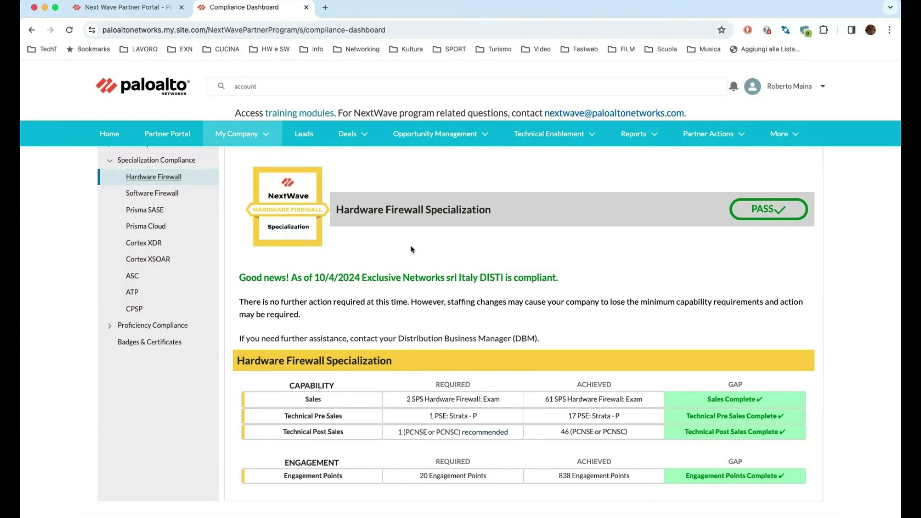
Open the opportunity EMEA/SEUR/EXCLUSIVE/Trii /NFR/820 from the recently viewed opportunities
left_click(448, 138)
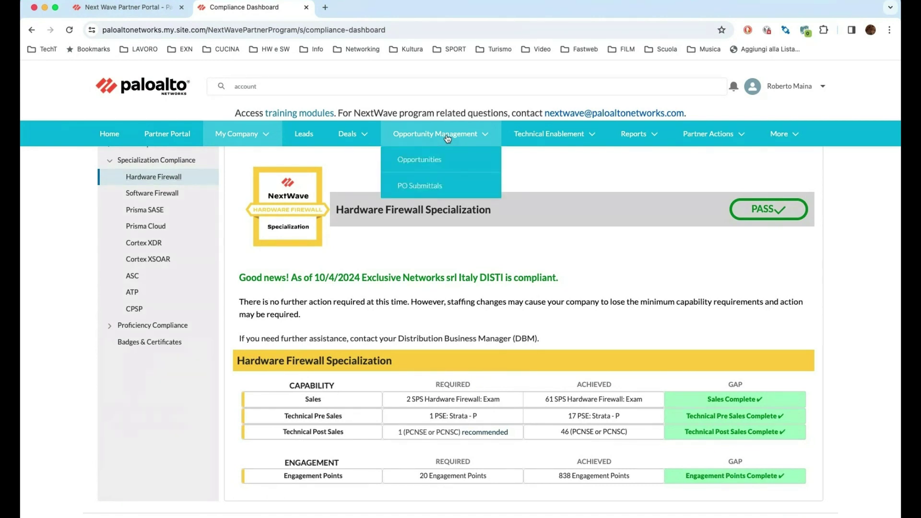
left_click(433, 164)
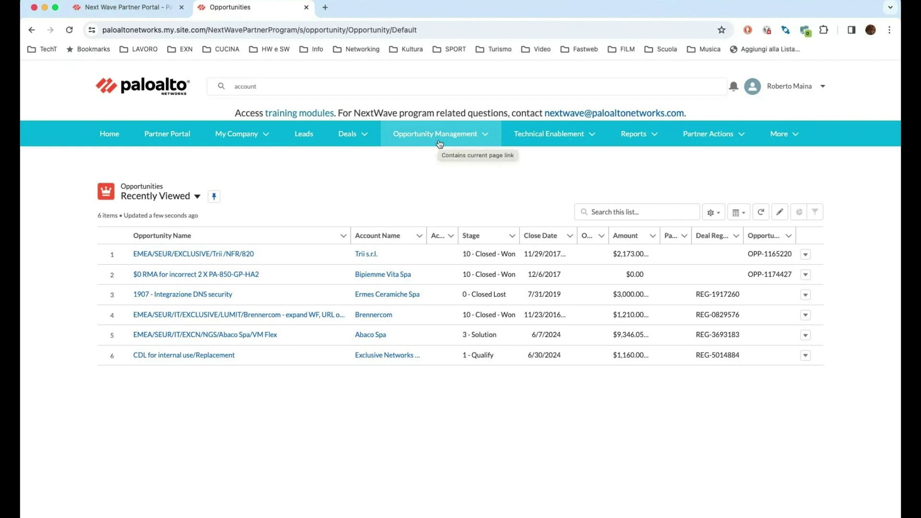
left_click(243, 255)
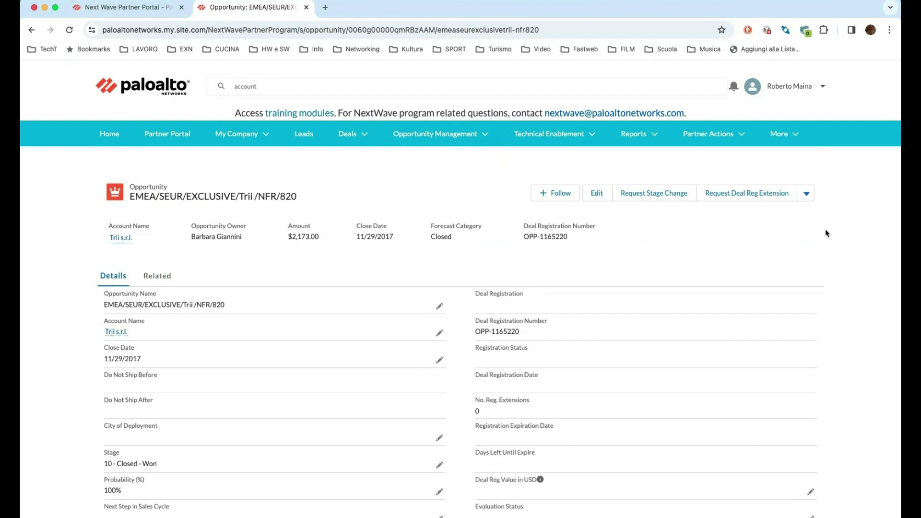
Start a new eval request from the opportunity with Customer Eval as the eval type
left_click(807, 195)
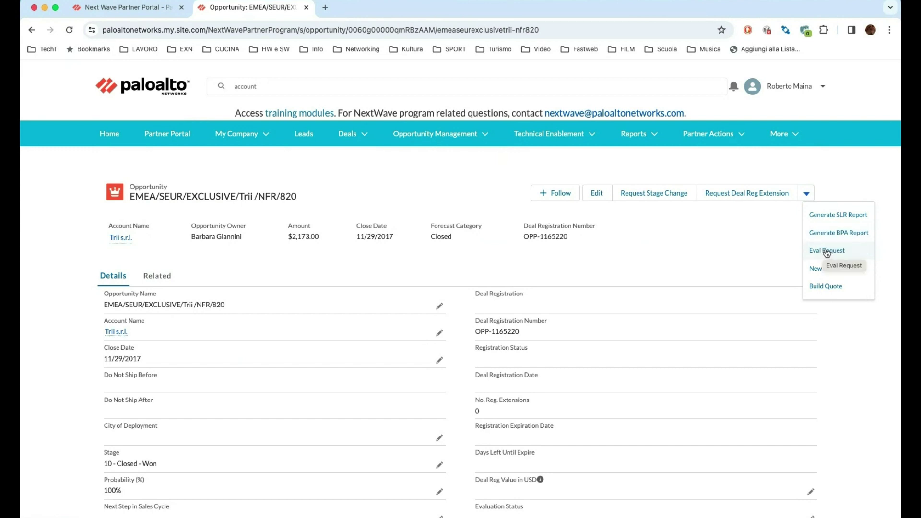
left_click(827, 252)
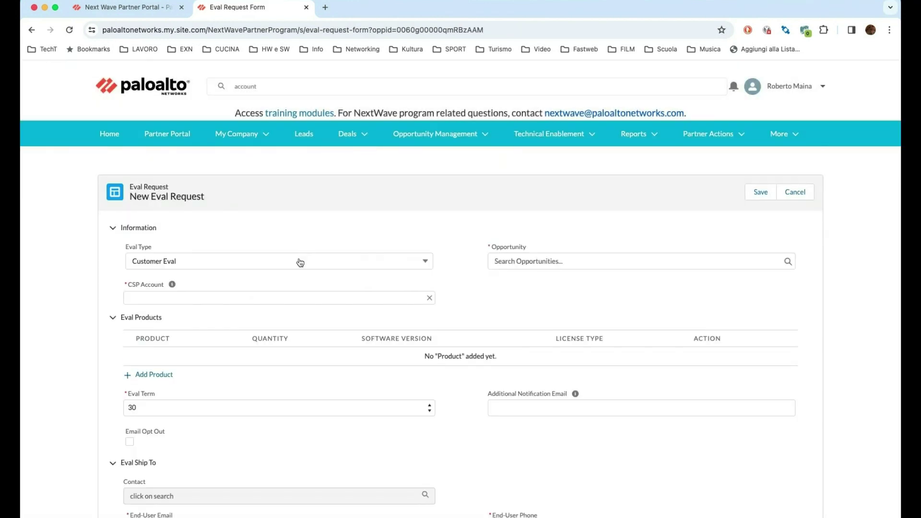
left_click(426, 264)
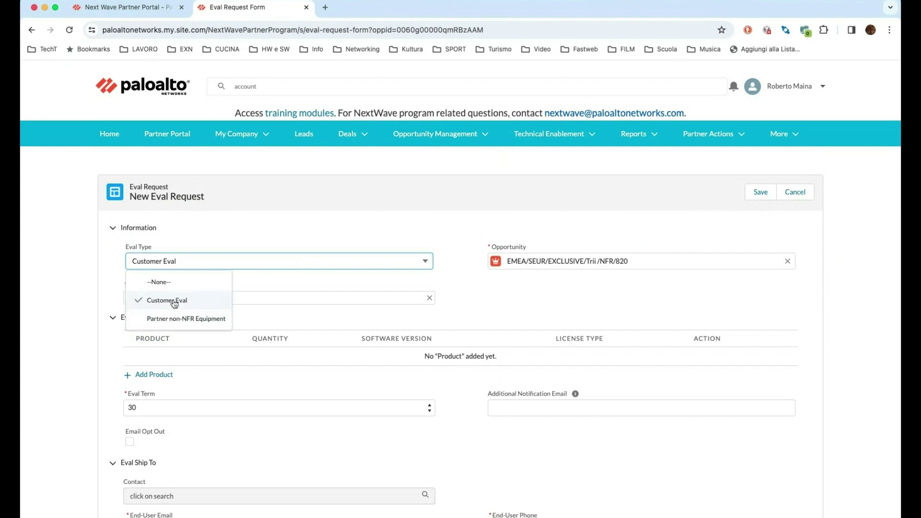
left_click(174, 303)
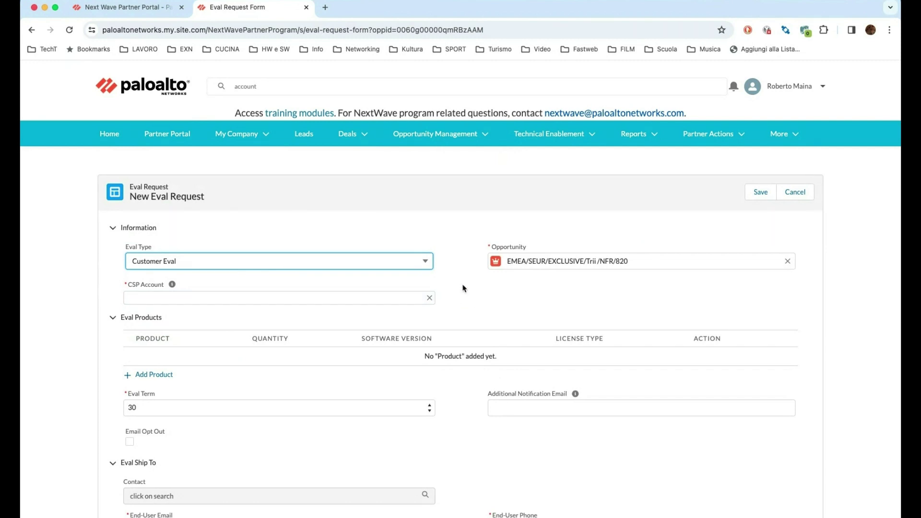
Look through the products available for the eval request and close the product form without adding one
scroll(463, 288, "down", 1)
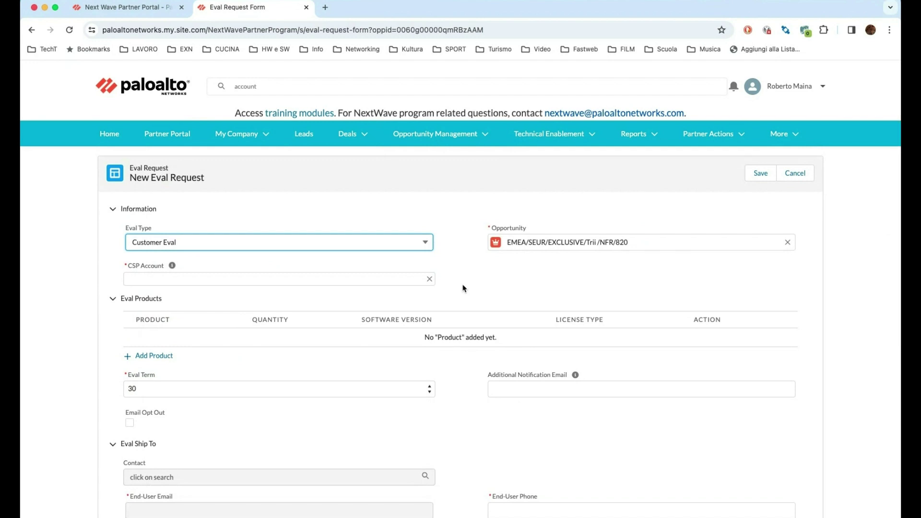
scroll(463, 288, "down", 2)
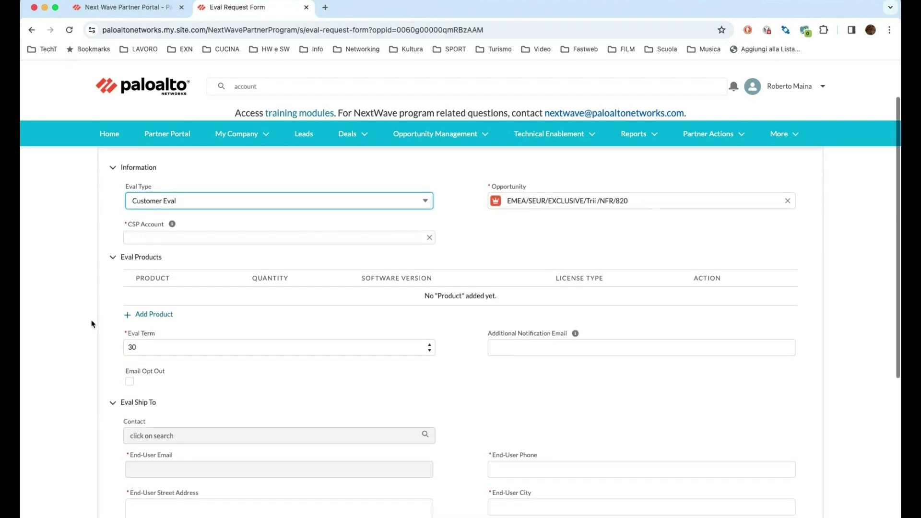
left_click(142, 317)
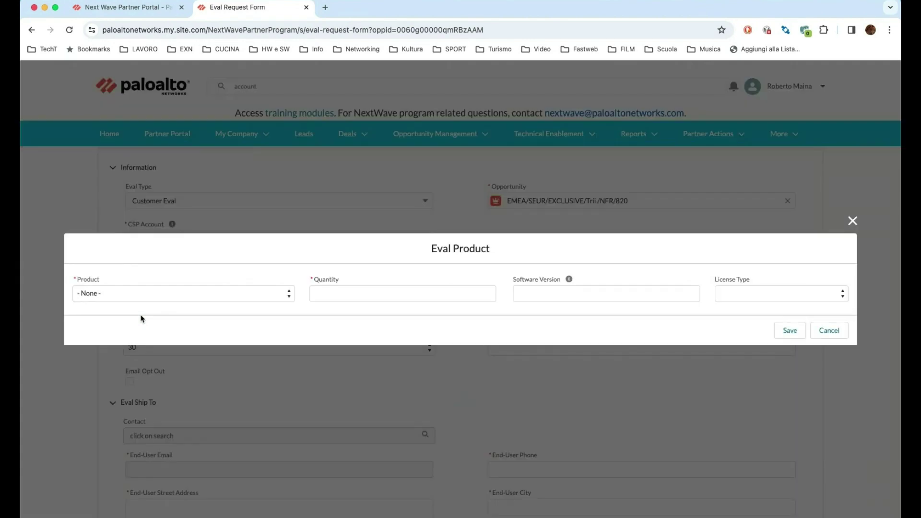
left_click(243, 294)
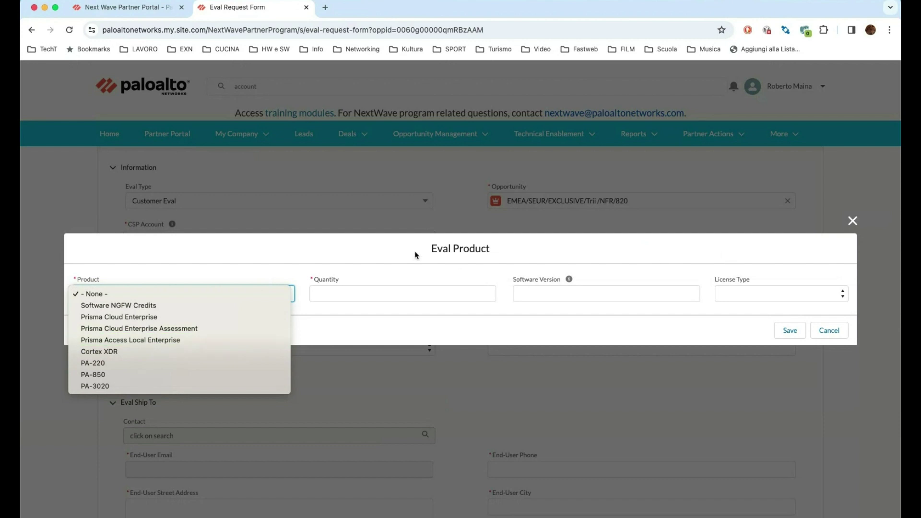
left_click(853, 222)
left_click(852, 221)
Review the eval request's end-user and shipping fields and return to the opportunity without saving
scroll(624, 391, "down", 5)
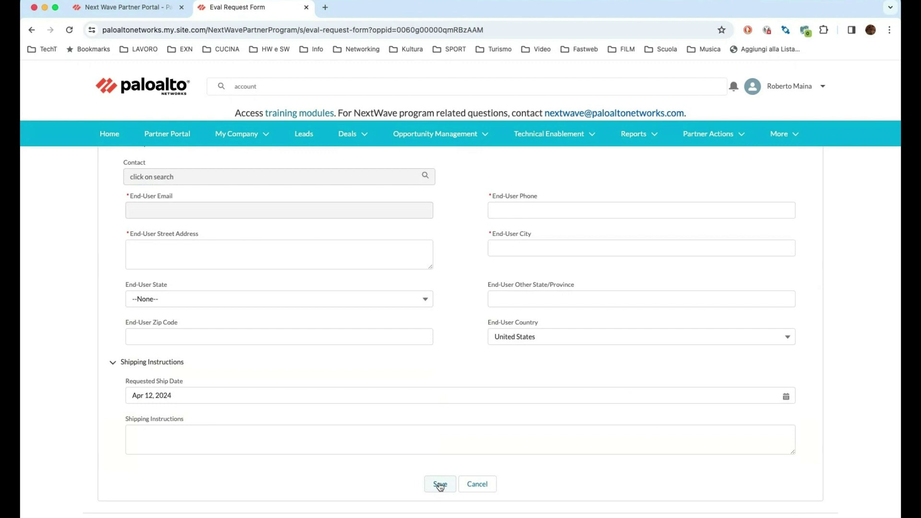
scroll(784, 165, "up", 10)
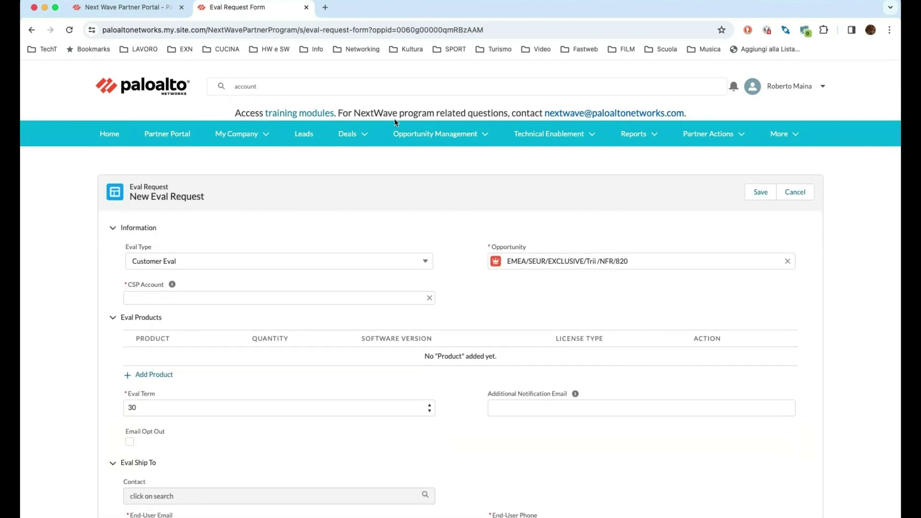
left_click(32, 30)
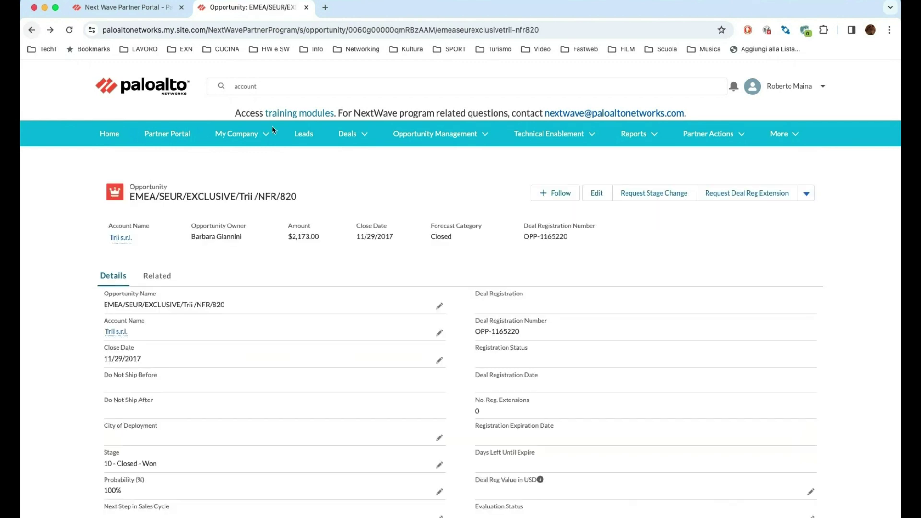
Generate a Security Lifecycle Review report from the opportunity with region Europe, country Italy and deployment location Perimeter/Internet Gateway
left_click(806, 196)
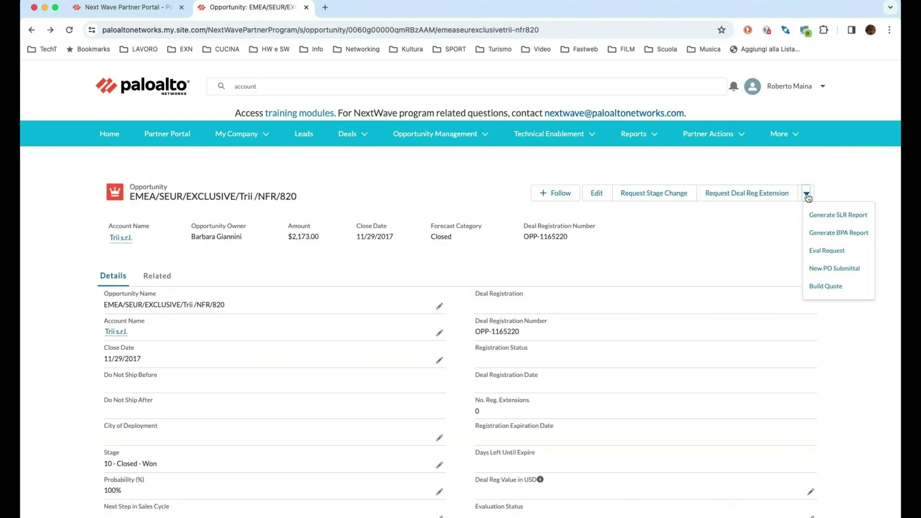
left_click(846, 216)
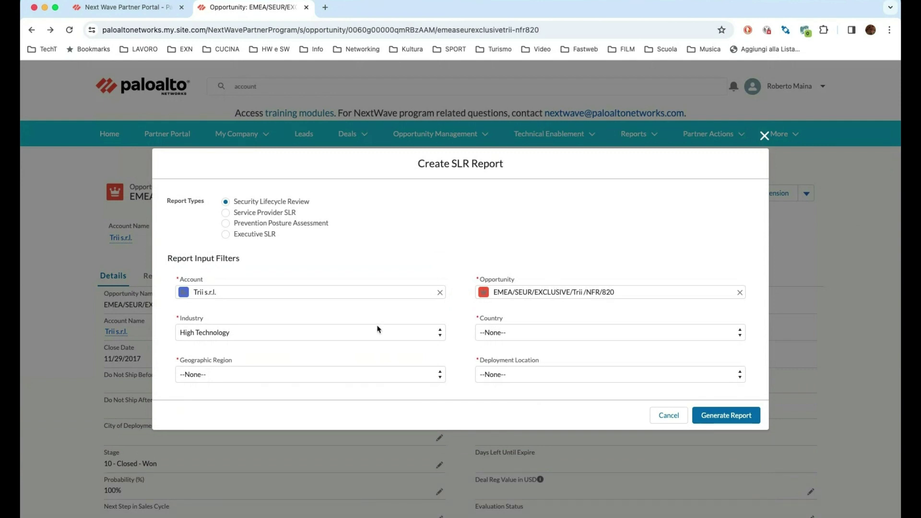
left_click(444, 378)
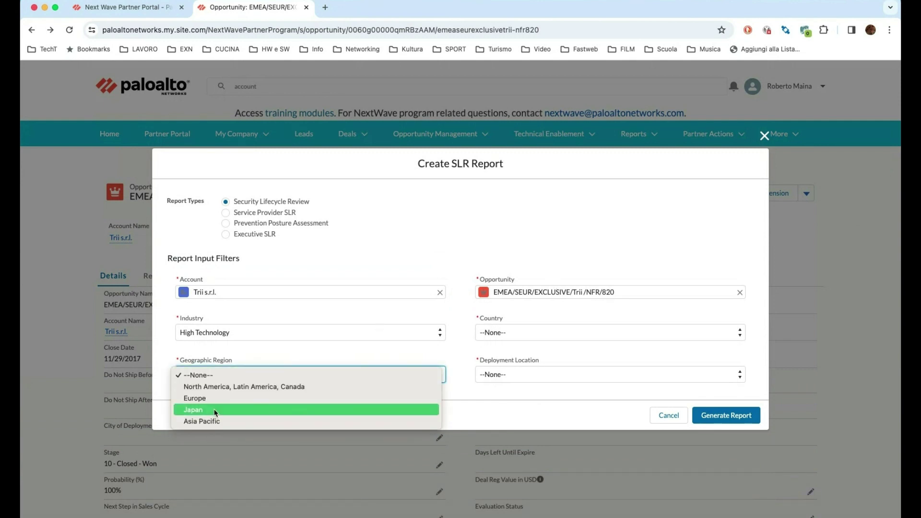
left_click(225, 398)
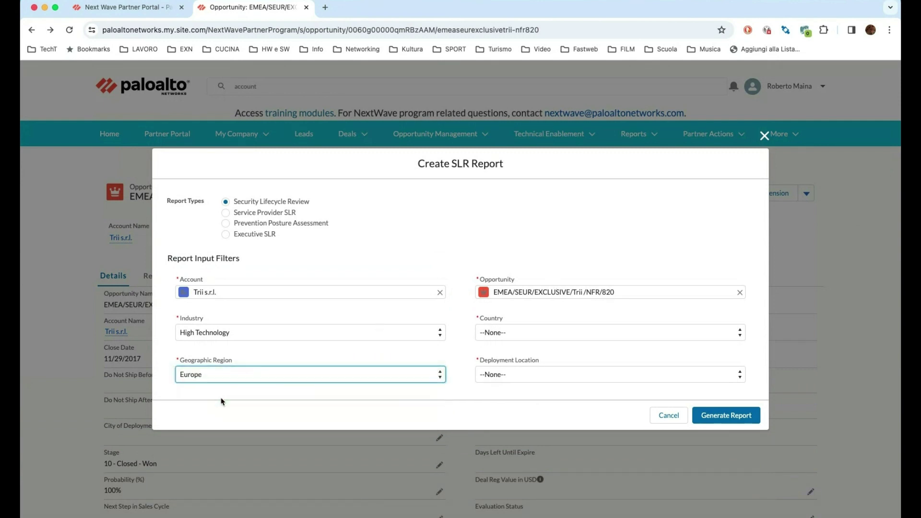
left_click(631, 332)
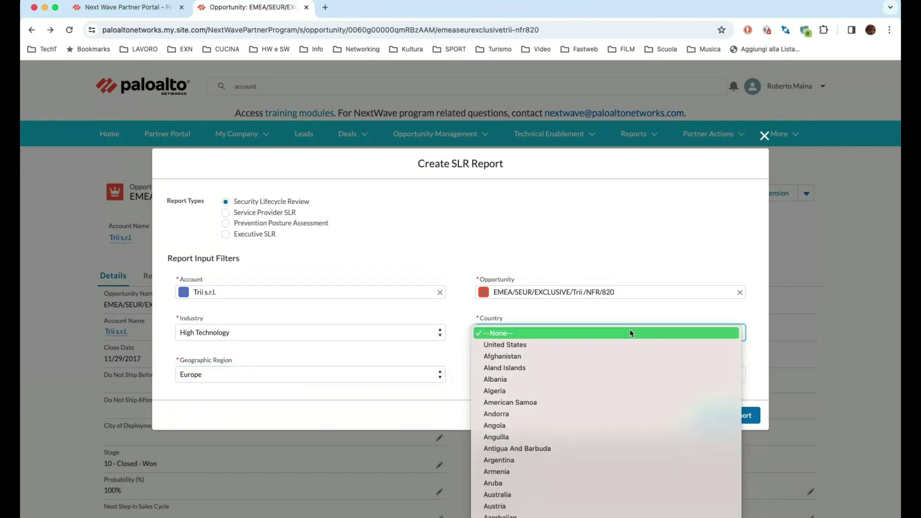
type("it")
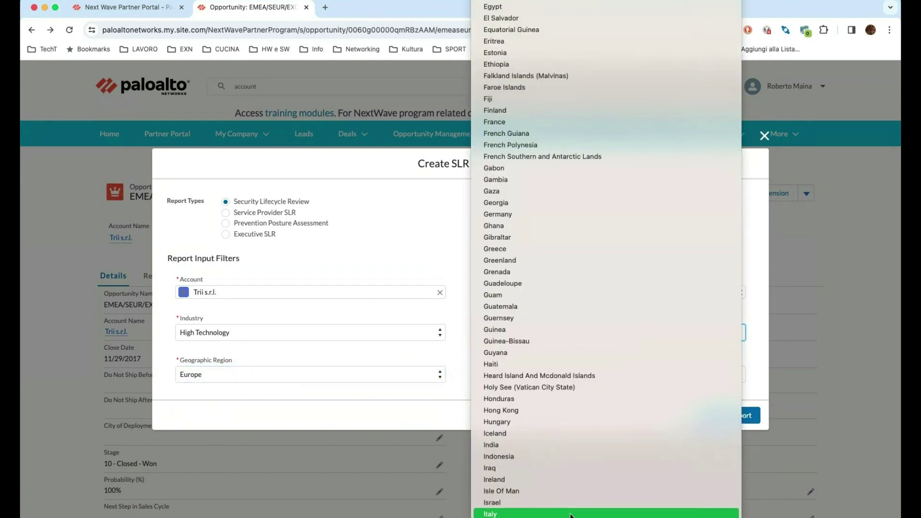
left_click(572, 513)
left_click(623, 377)
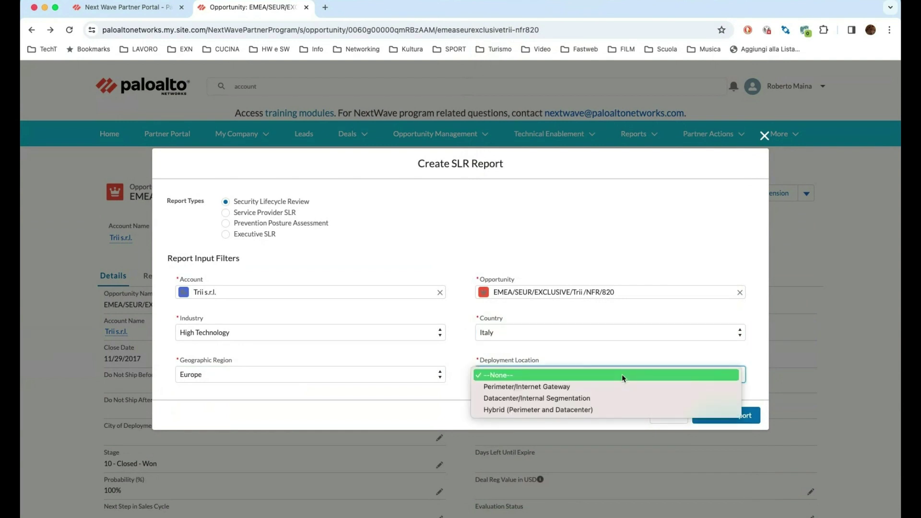
left_click(551, 388)
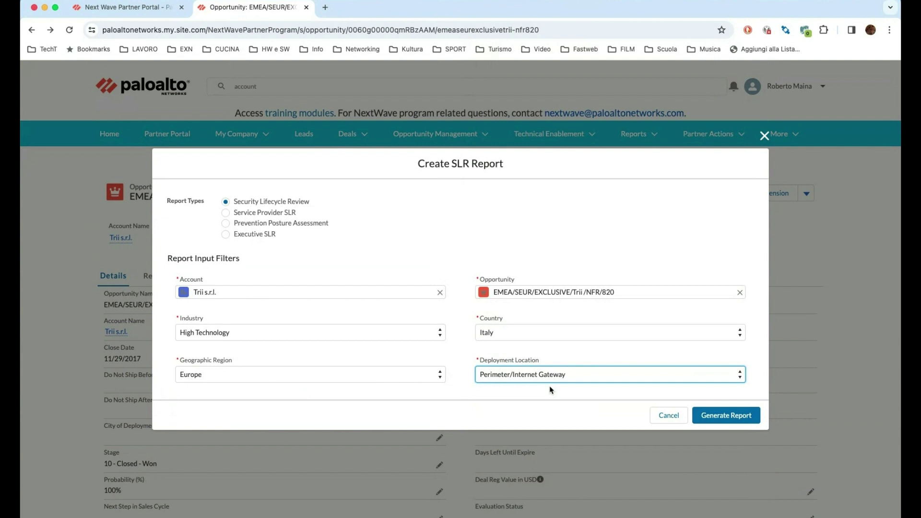
left_click(727, 419)
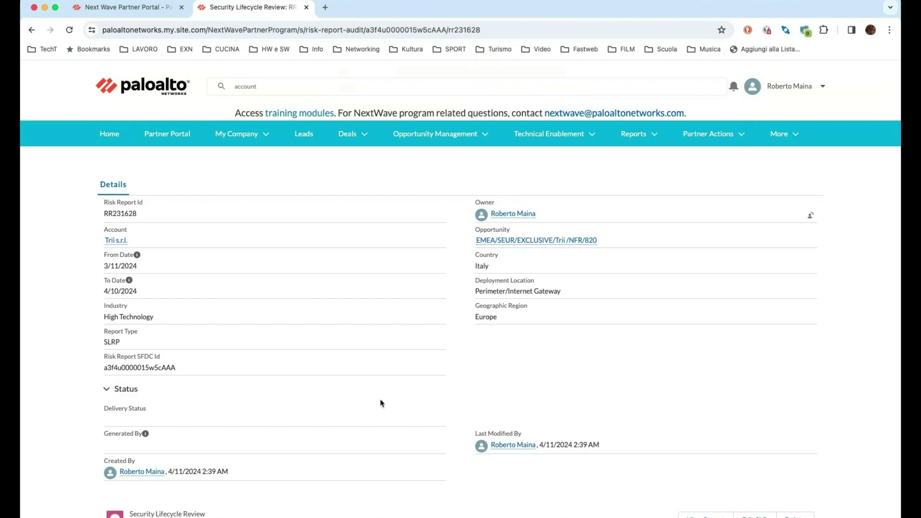
View the new SLR report, fill in the preparer's name and continue to the stats dump file upload
scroll(383, 404, "down", 2)
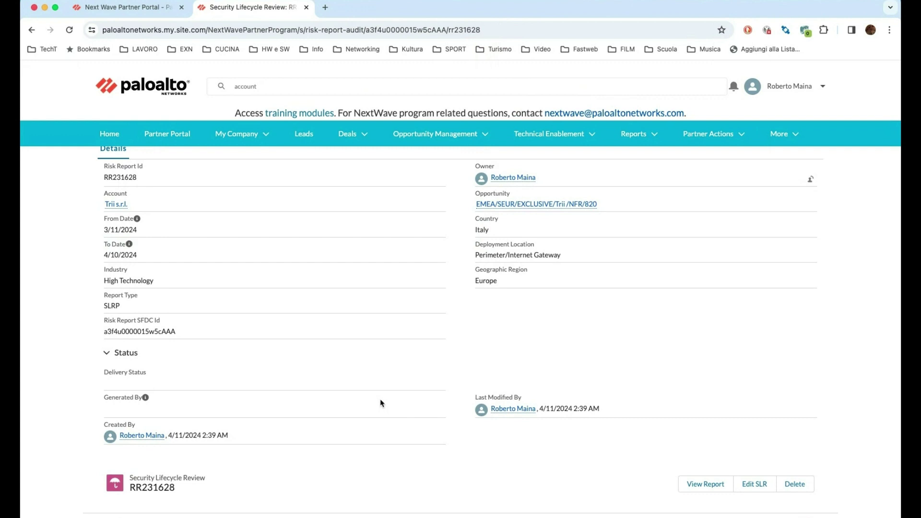
left_click(713, 486)
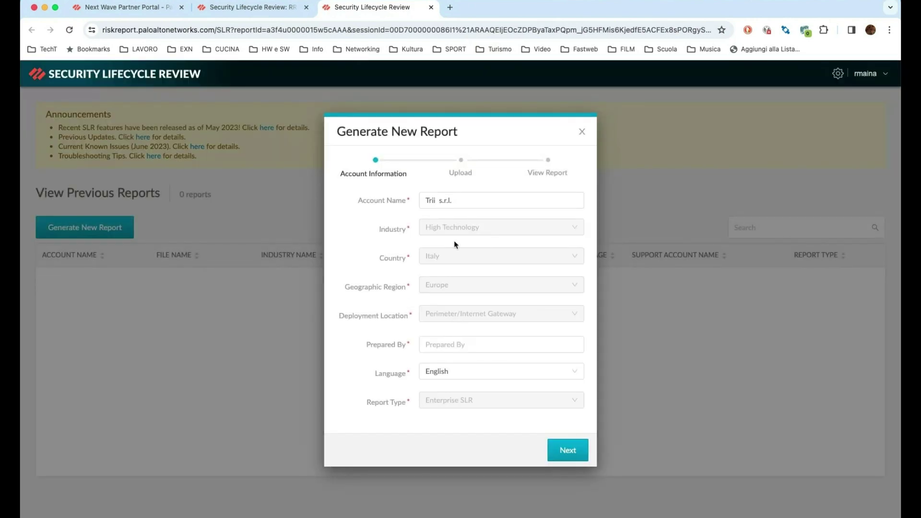
left_click(486, 345)
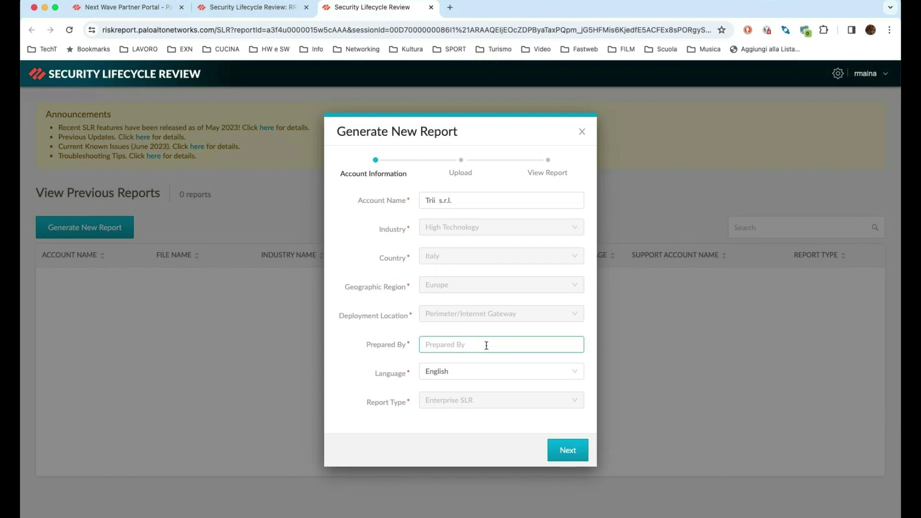
left_click(537, 375)
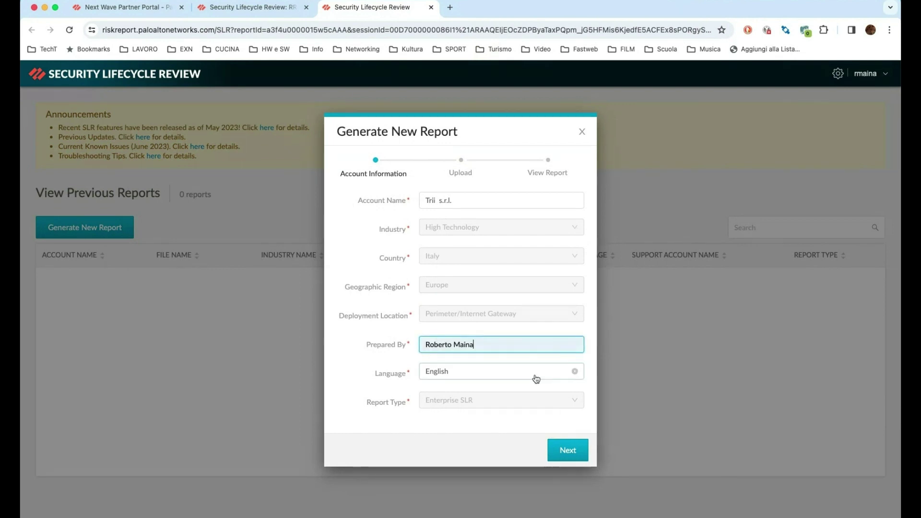
left_click(563, 452)
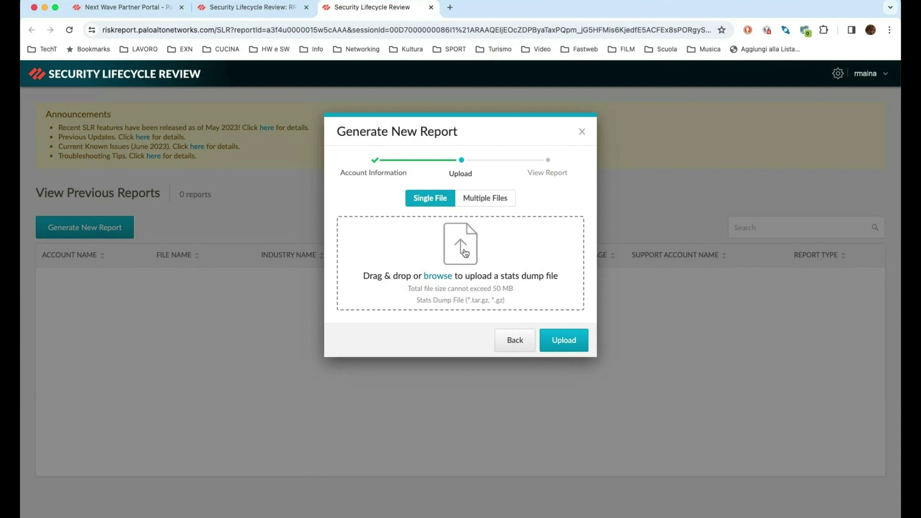
Close the report generator without uploading a file and return to the opportunity
left_click(583, 132)
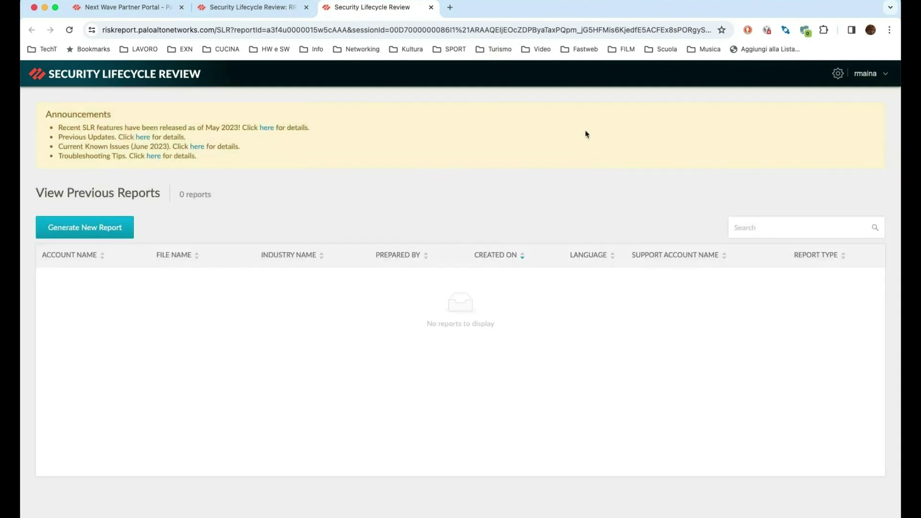
left_click(431, 7)
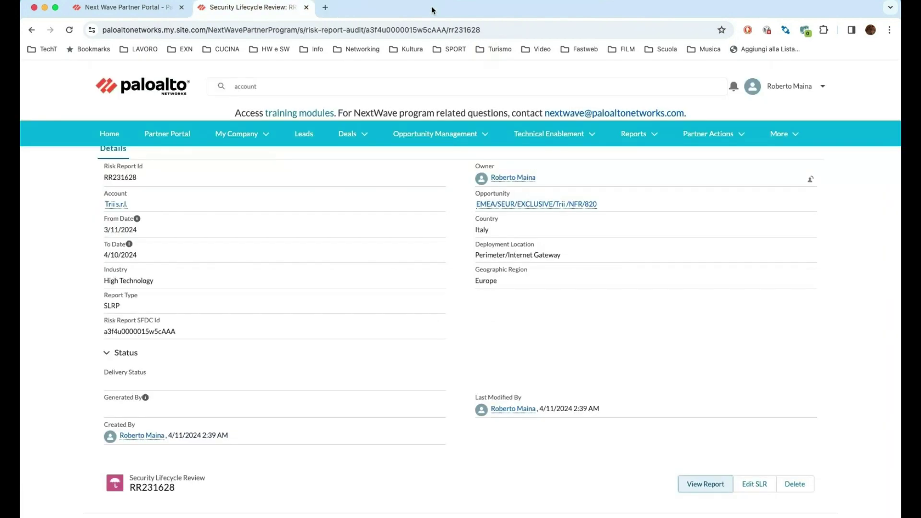
left_click(34, 31)
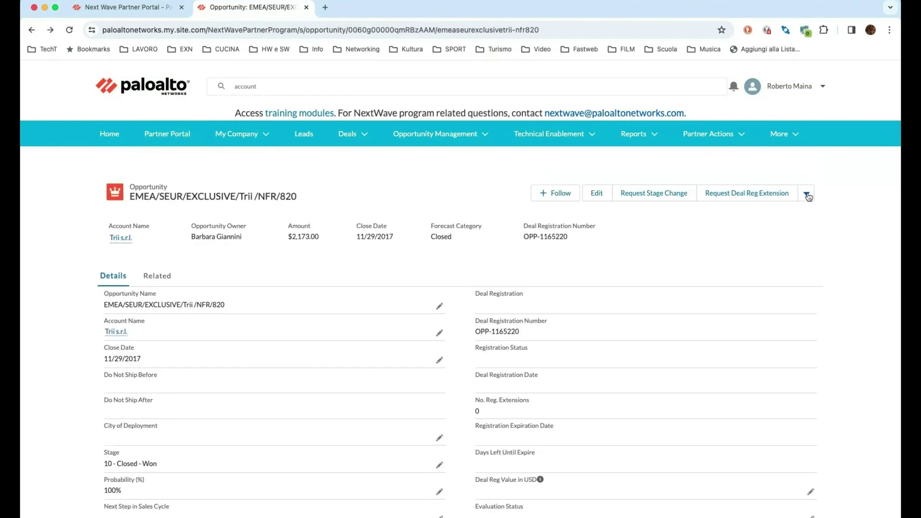
Open the bookmarked Palo Alto Support Portal in a new browser tab and go to the Hub from its resources
left_click(326, 8)
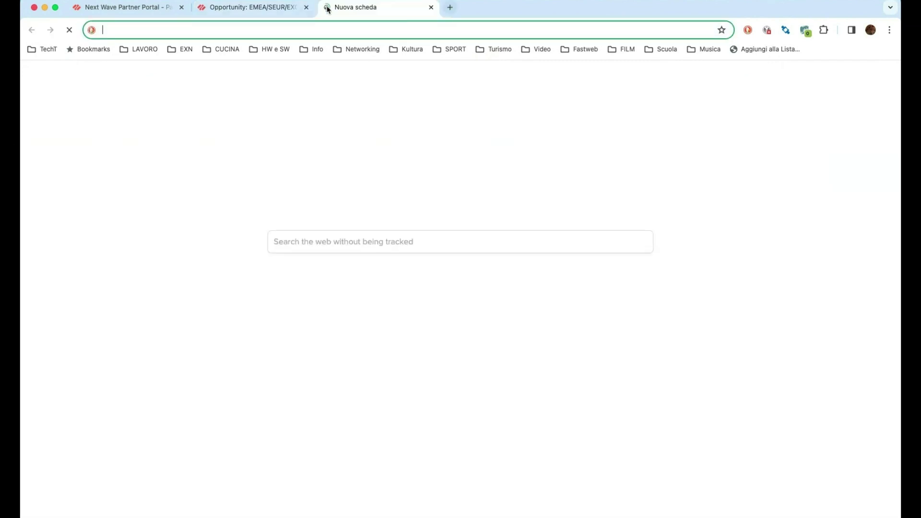
left_click(185, 48)
mouse_move(249, 144)
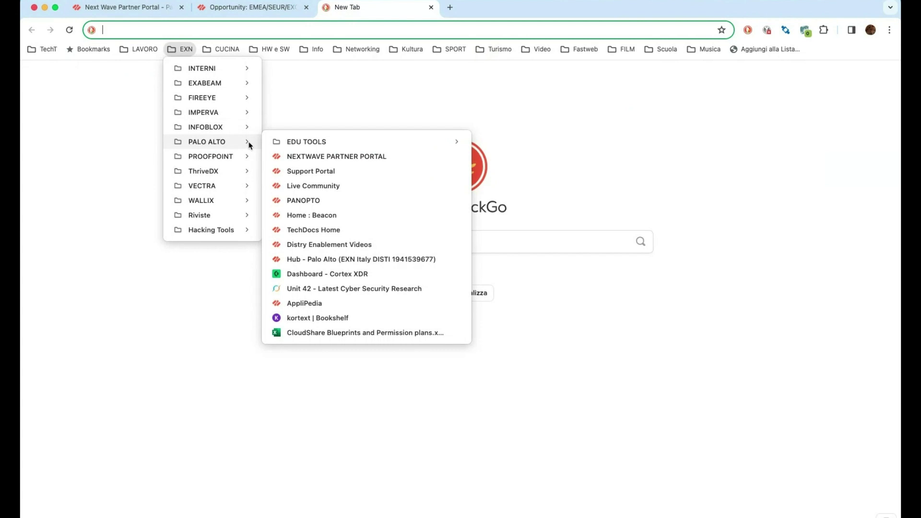
left_click(322, 172)
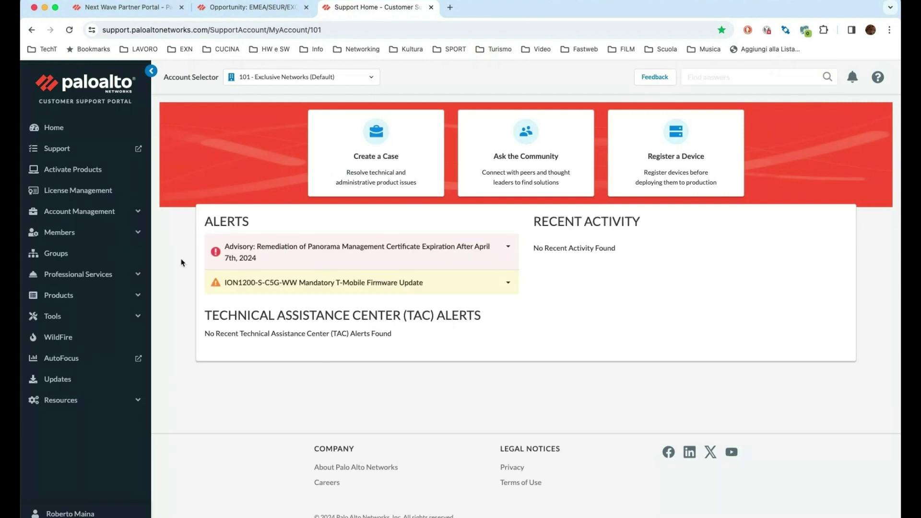
left_click(78, 402)
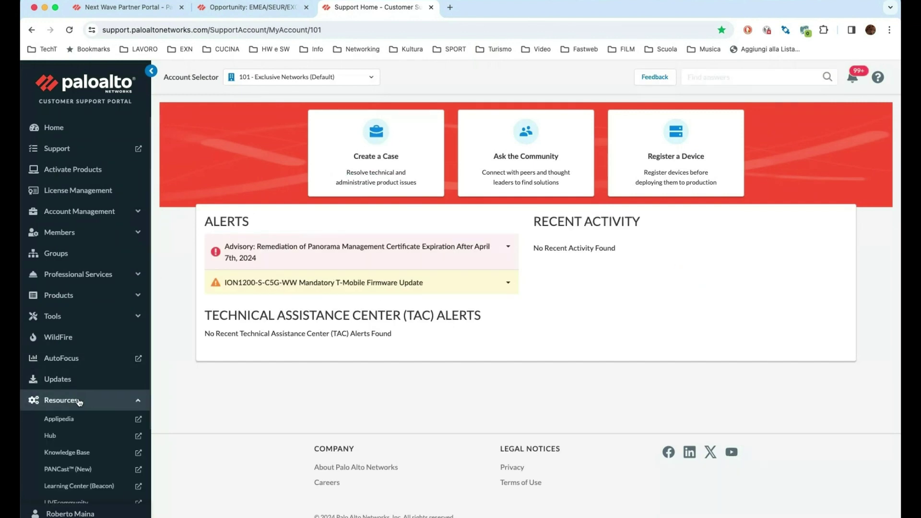
left_click(70, 435)
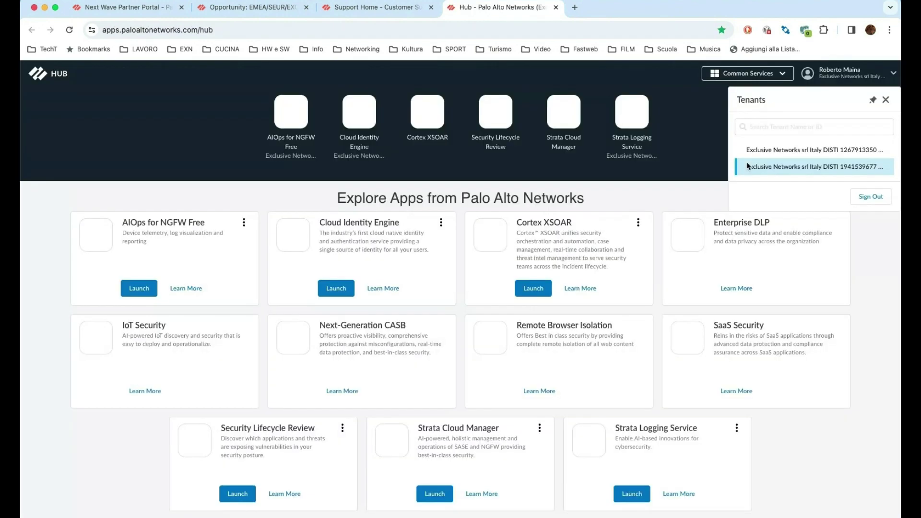
Open the On Demand BPA dashboard in AIOps for NGFW Free and view the new BPA report's upload form without uploading
left_click(212, 114)
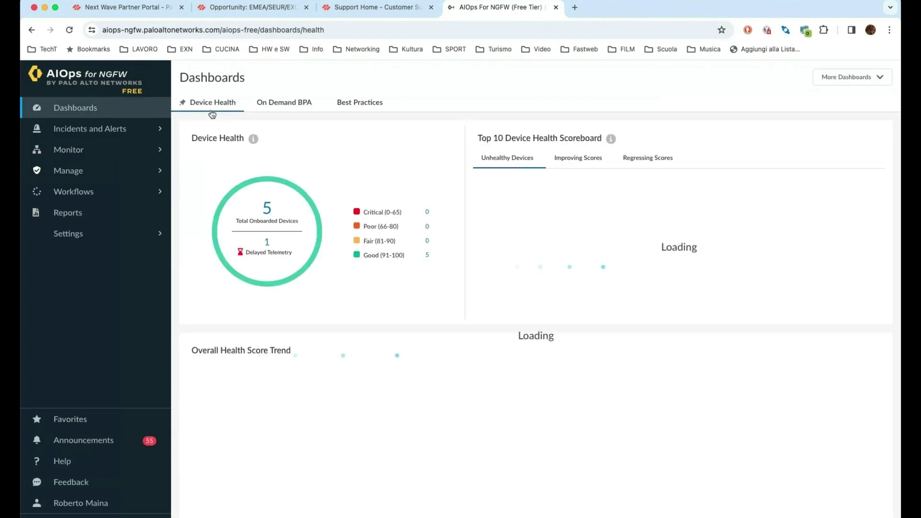
left_click(289, 106)
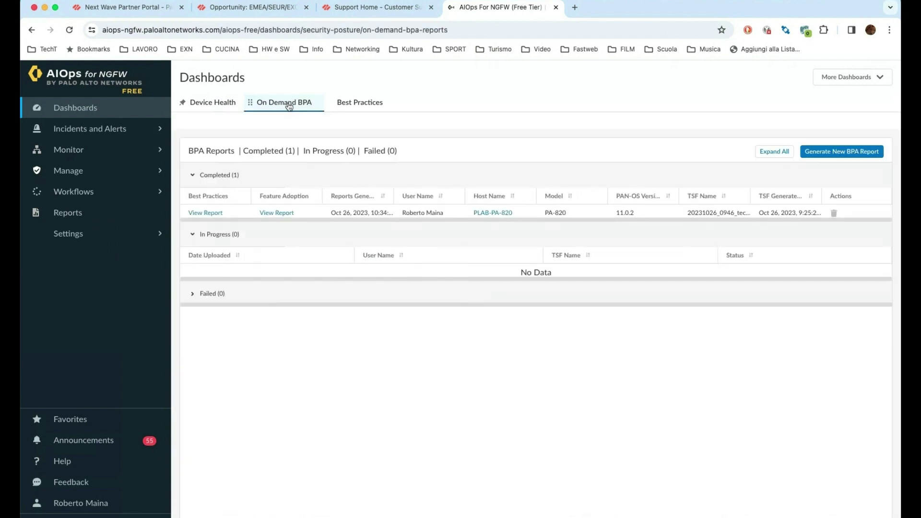
left_click(850, 152)
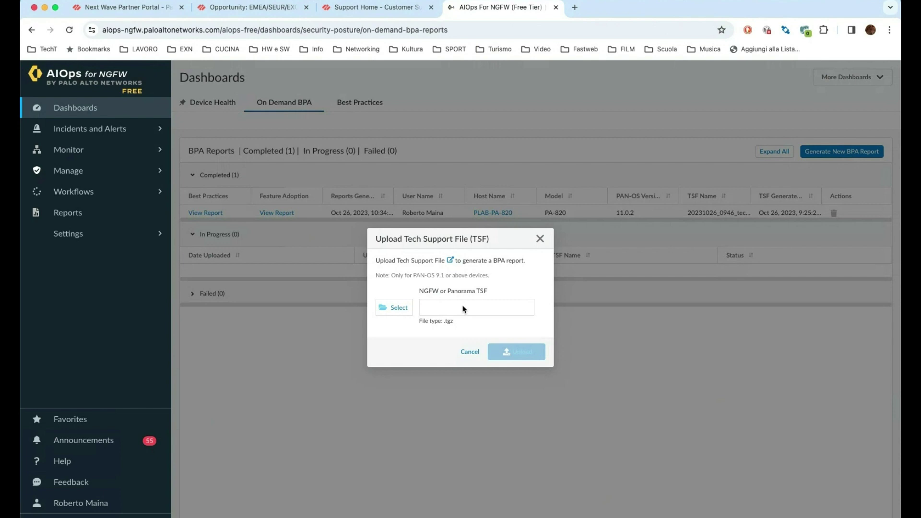
left_click(540, 239)
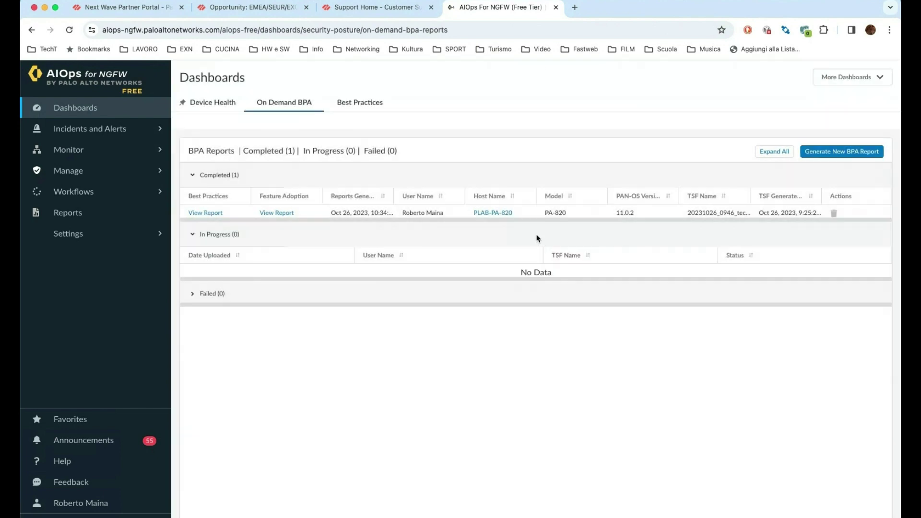
Close the AIOps, support and opportunity pages and open the Ultimate Test Drive page of the NextWave Partner Portal
left_click(557, 8)
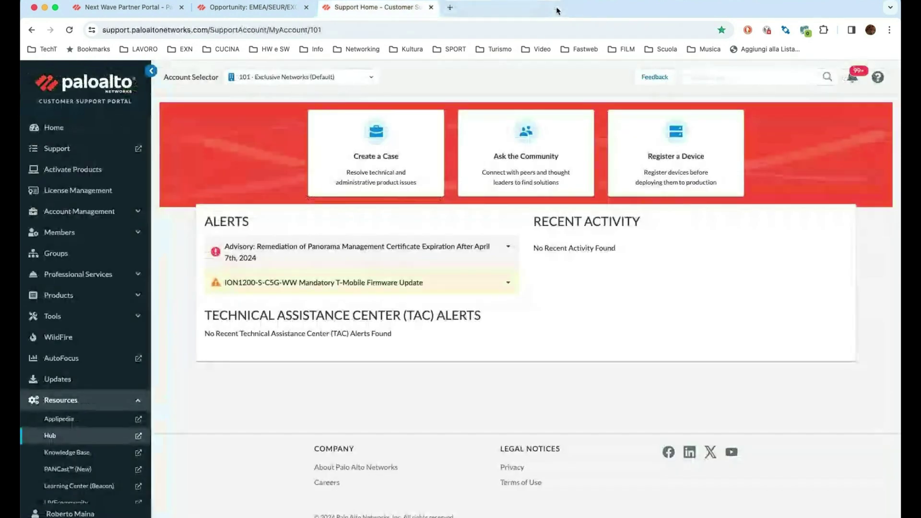
left_click(431, 7)
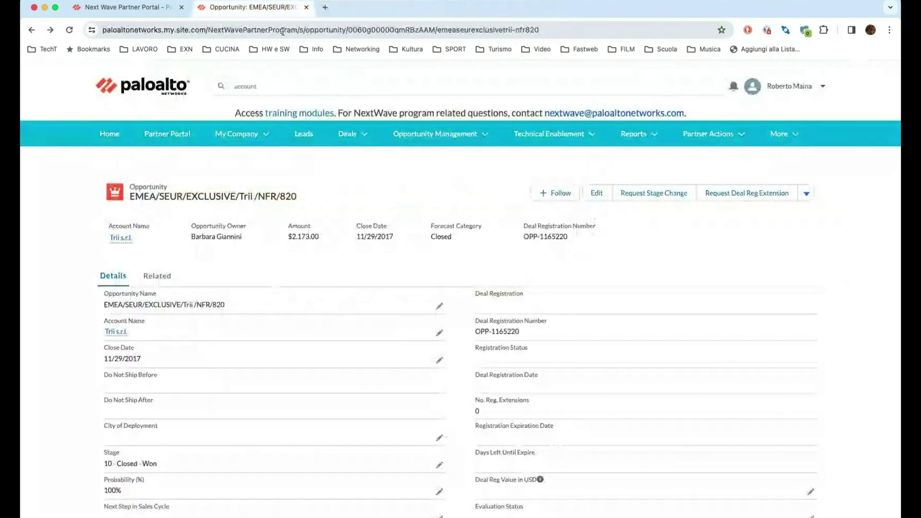
left_click(307, 8)
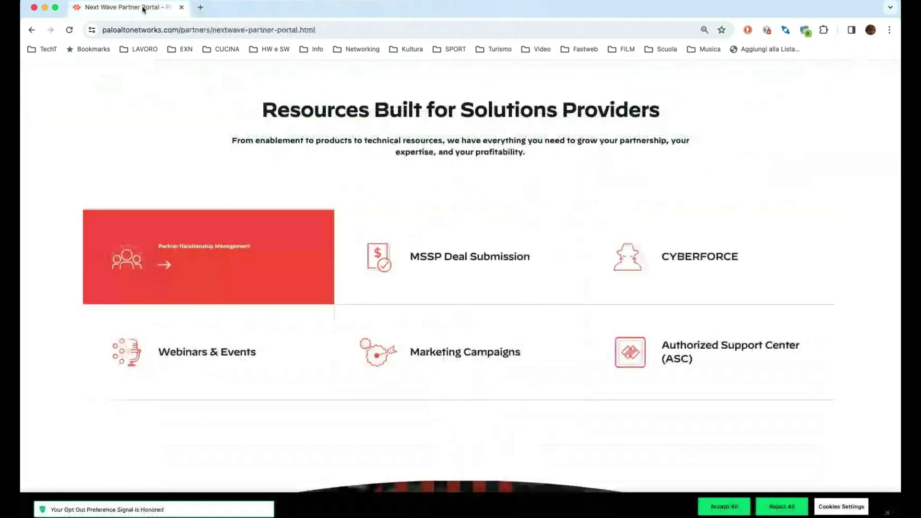
scroll(432, 168, "up", 15)
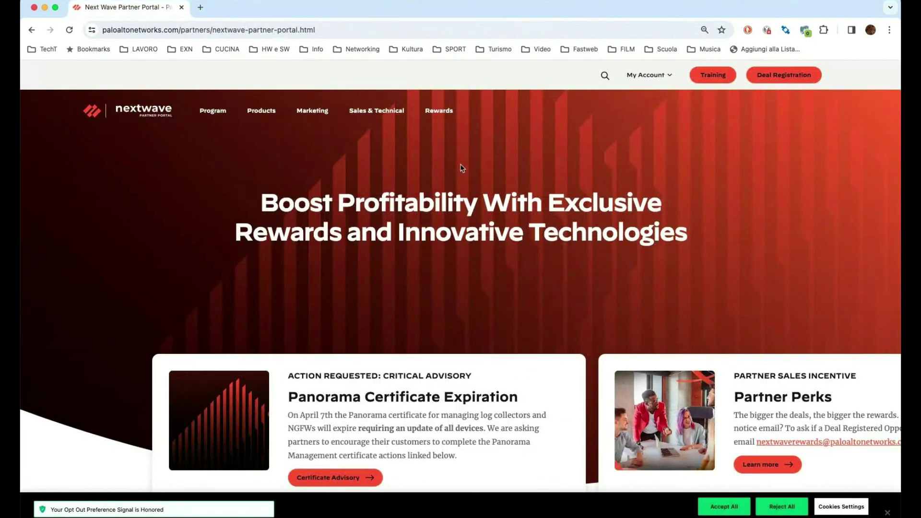
mouse_move(374, 121)
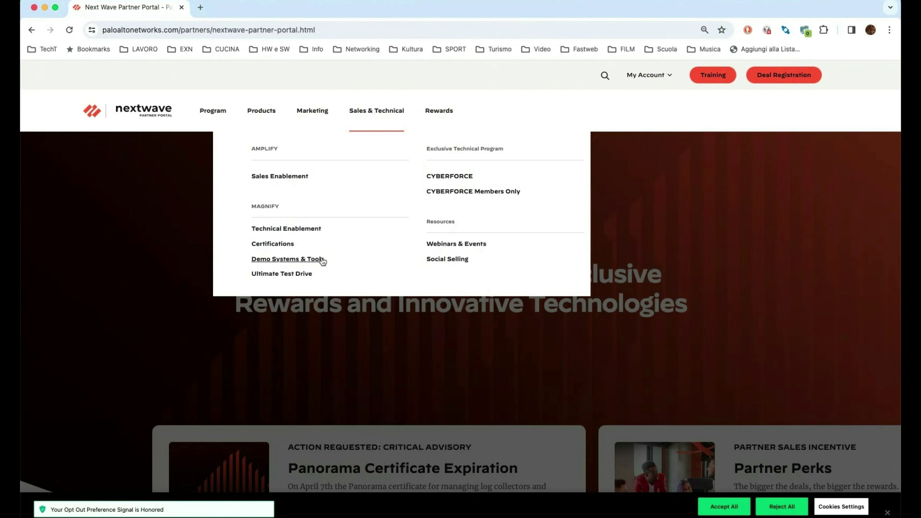
left_click(300, 275)
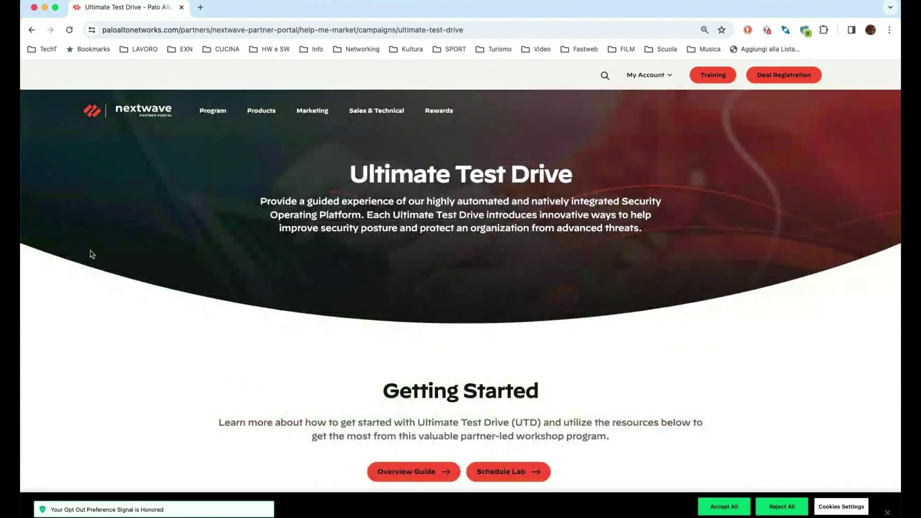
Look through the Getting Started section and the available Ultimate Test Drive workshops
scroll(83, 254, "down", 2)
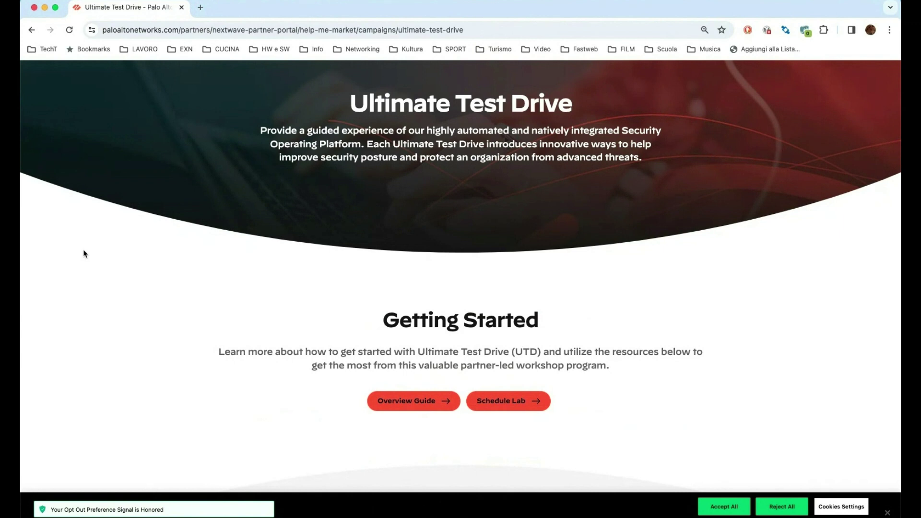
scroll(84, 253, "down", 1)
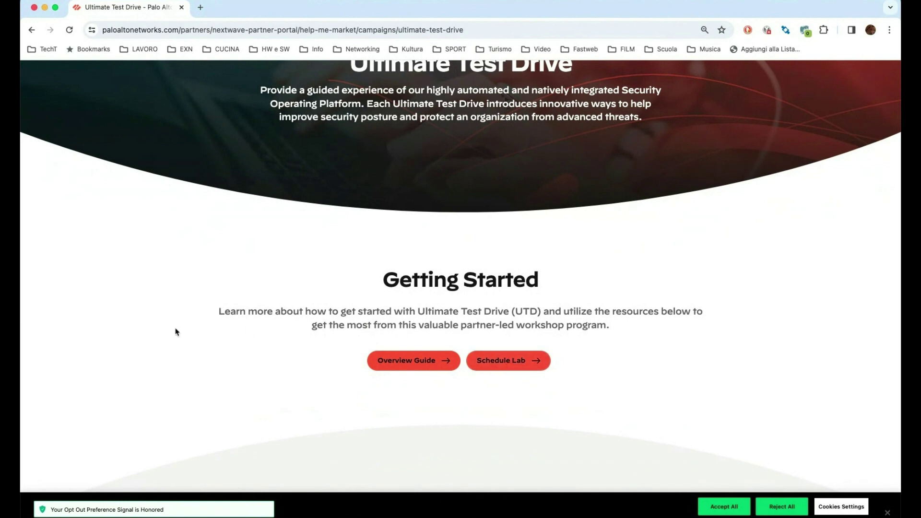
scroll(121, 339, "down", 2)
scroll(115, 337, "down", 2)
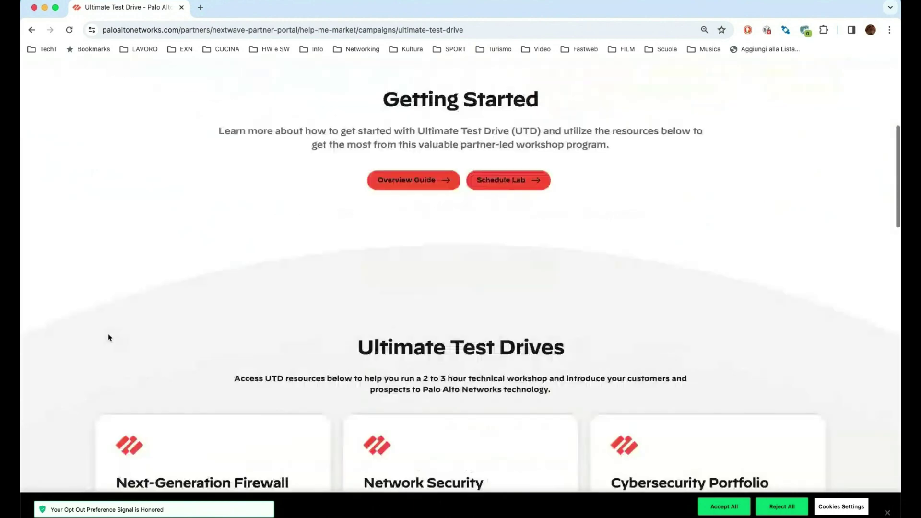
scroll(96, 337, "down", 2)
scroll(77, 340, "down", 2)
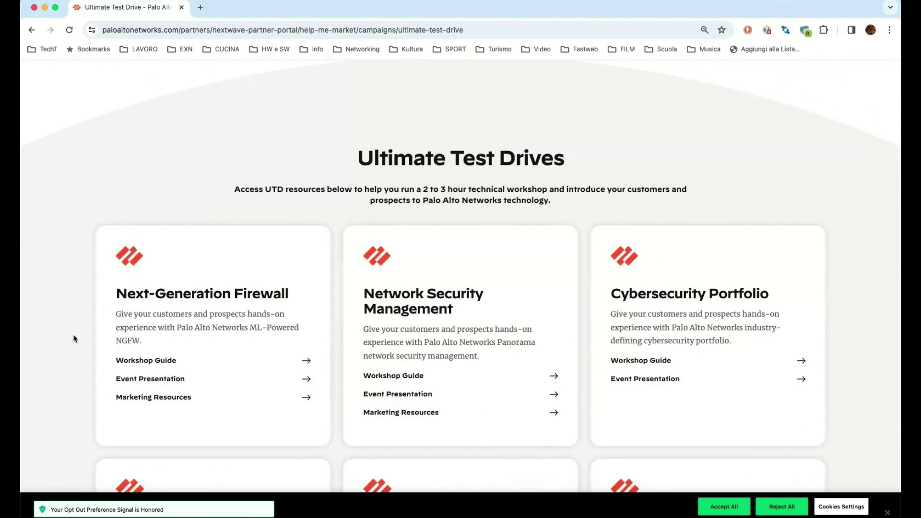
scroll(74, 339, "down", 1)
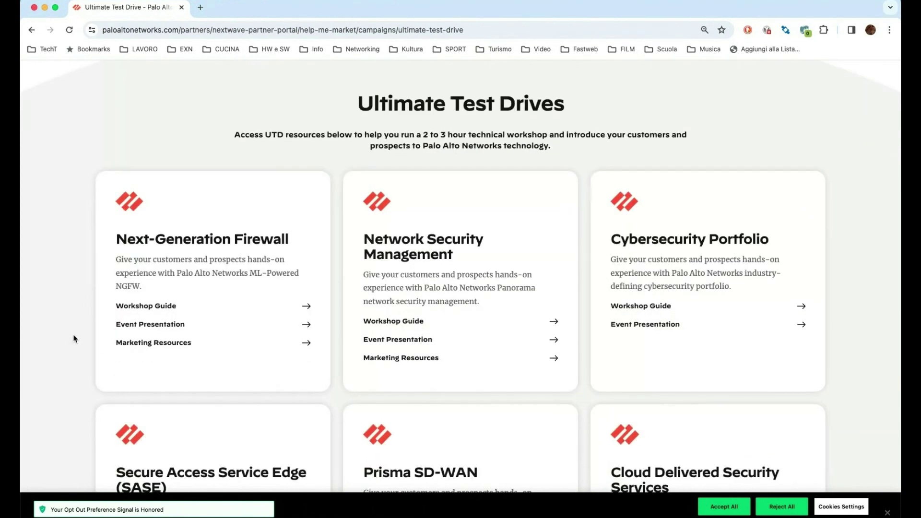